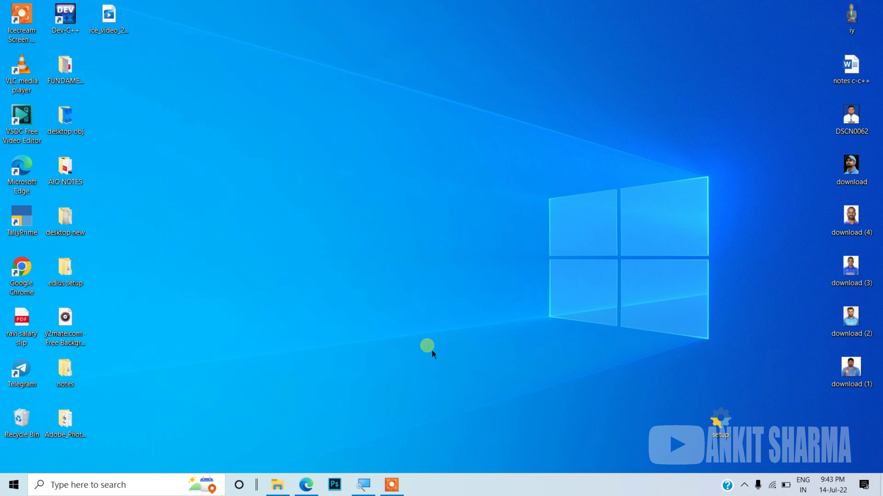
Step: Switch to Microsoft Edge, search Google for tally solutions and open the Tally Solutions website from the results
click(308, 487)
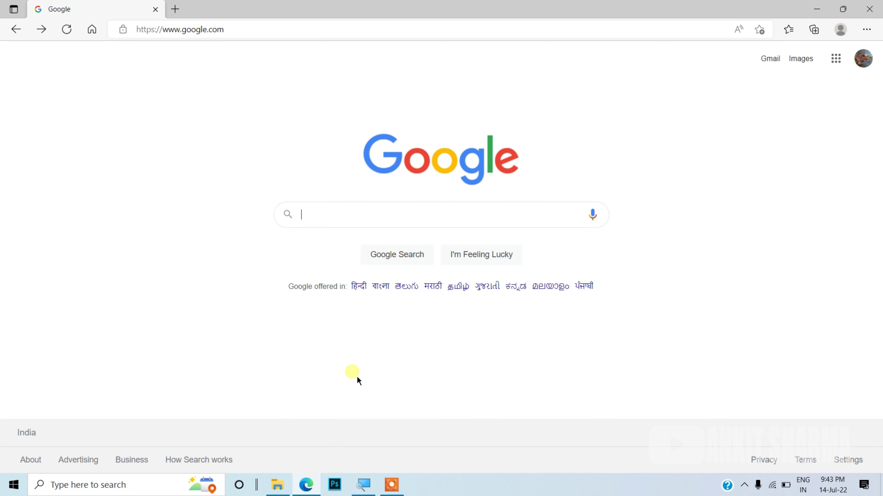
click(346, 219)
text(TA)
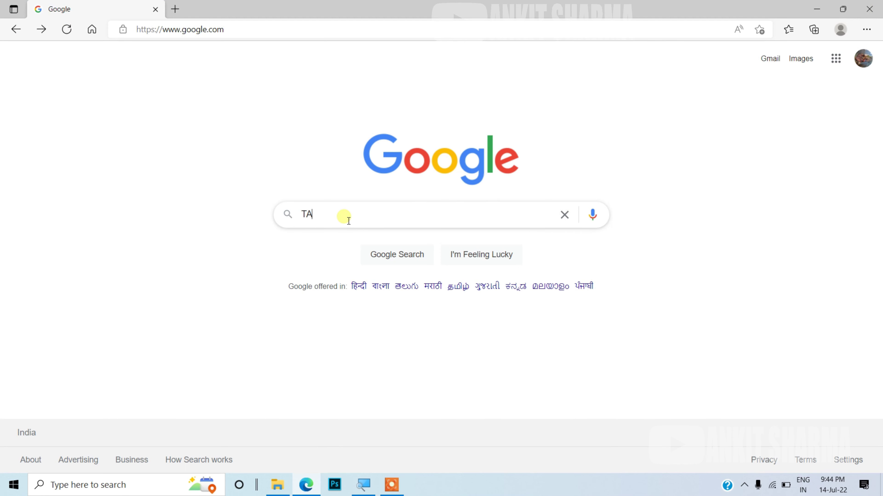
key(Down)
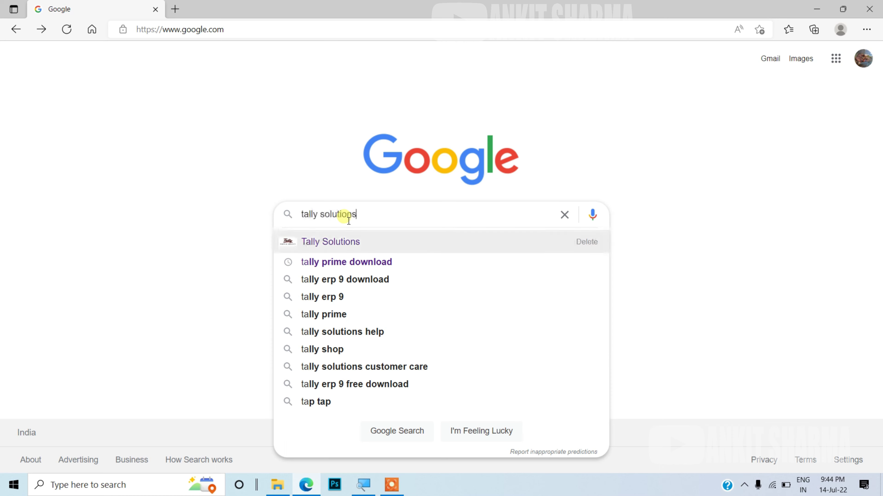
key(Return)
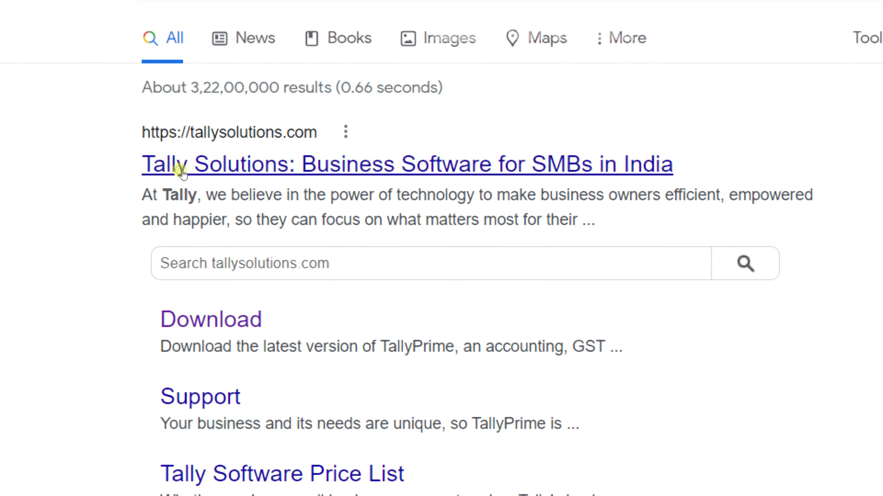
click(268, 247)
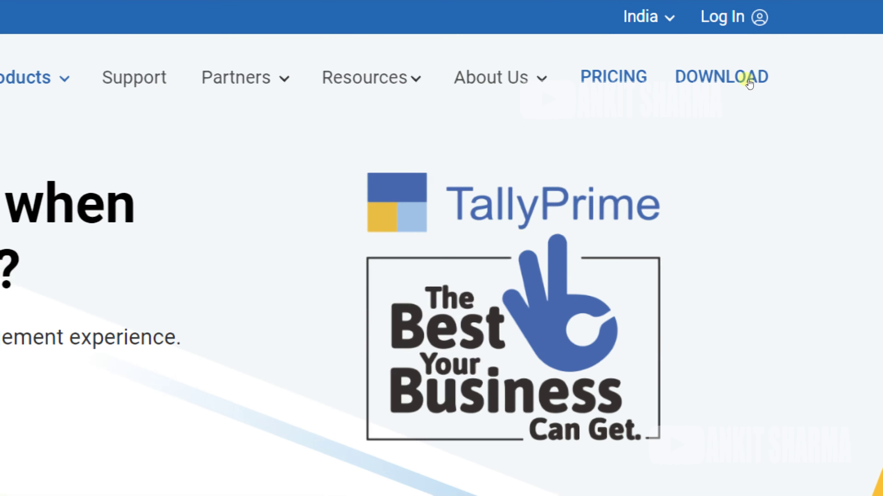
Step: Open the website's download page and download the TallyPrime Rel 2.1 setup file, enlarging the page view
click(736, 88)
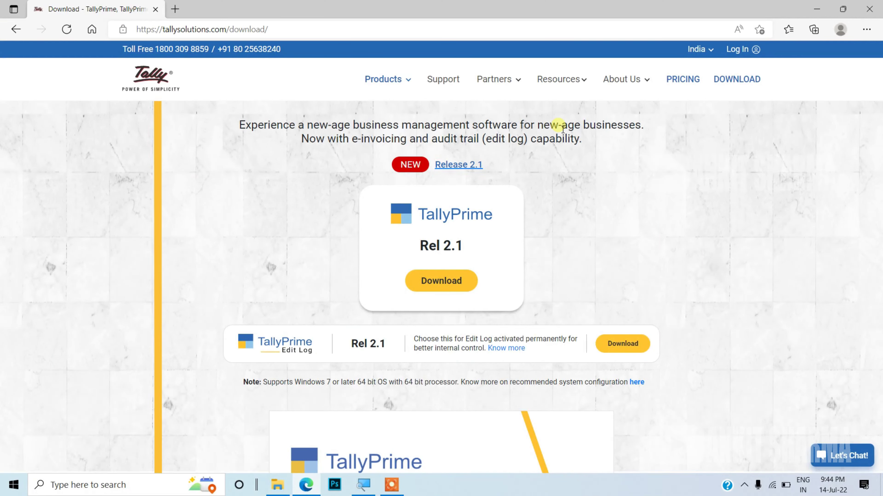
click(443, 281)
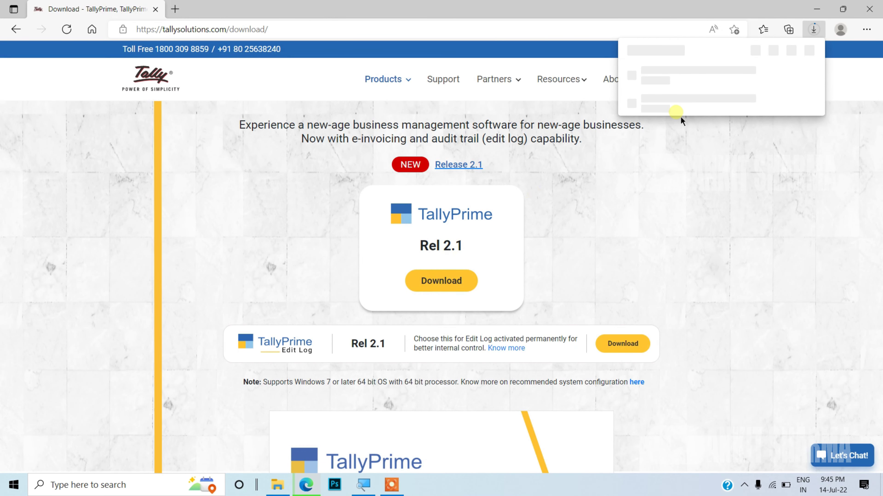
key(ctrl+plus)
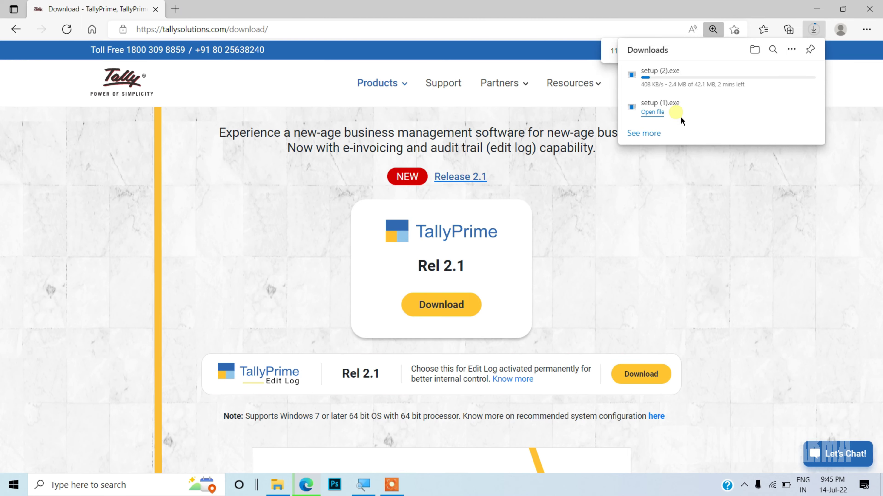
key(ctrl+plus)
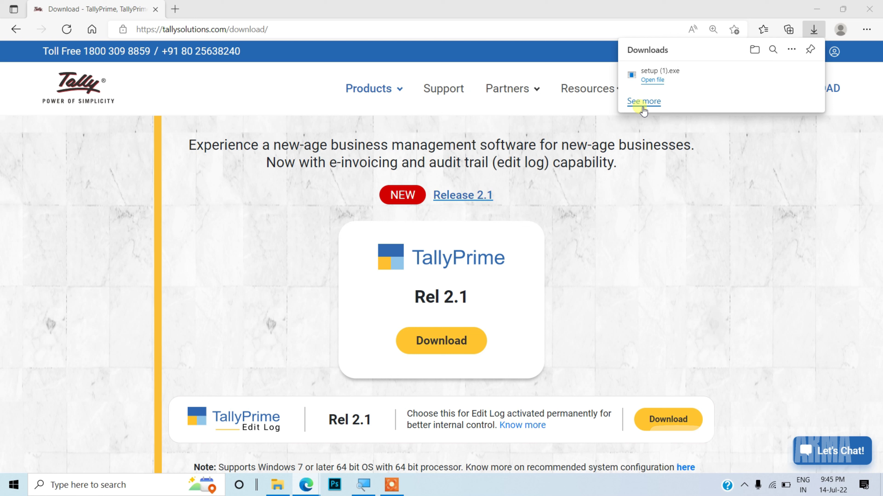
Step: Minimize the browser and move the setup file to the middle of the desktop
click(817, 9)
drag(709, 418, 453, 232)
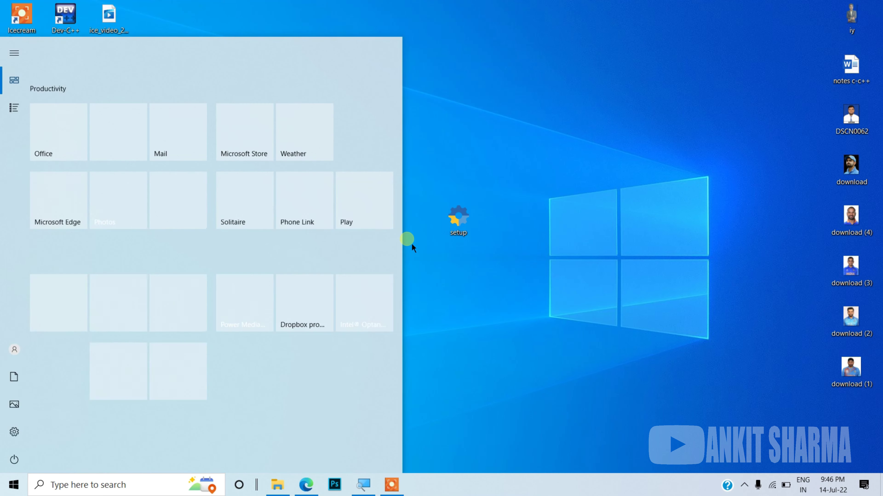
Step: Search Windows for Control Panel, open it and go to Programs and Features
click(123, 486)
text(CON)
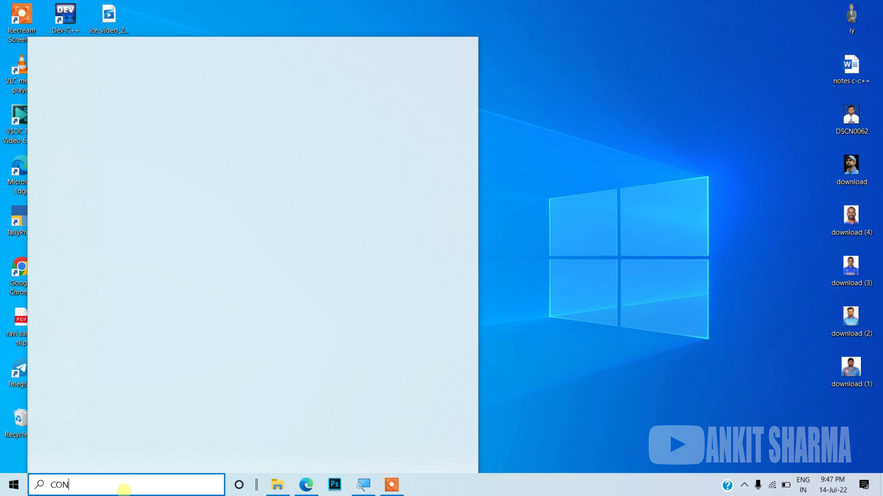
text(TR)
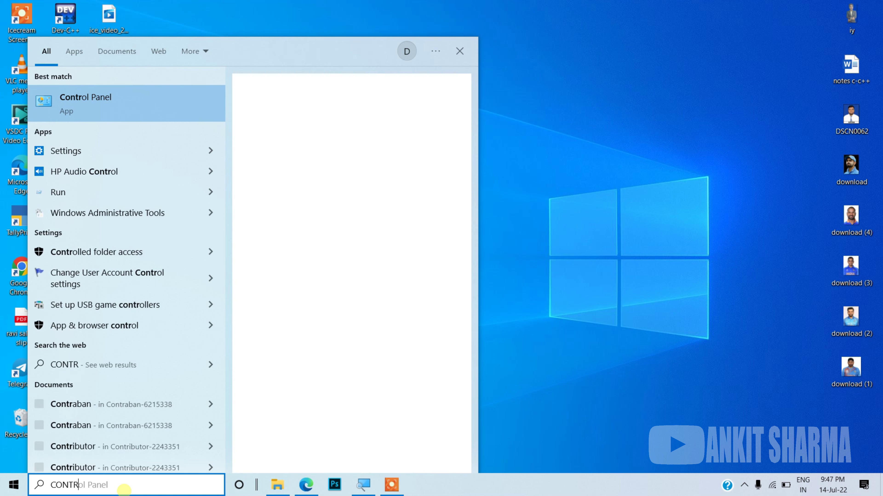
key(Return)
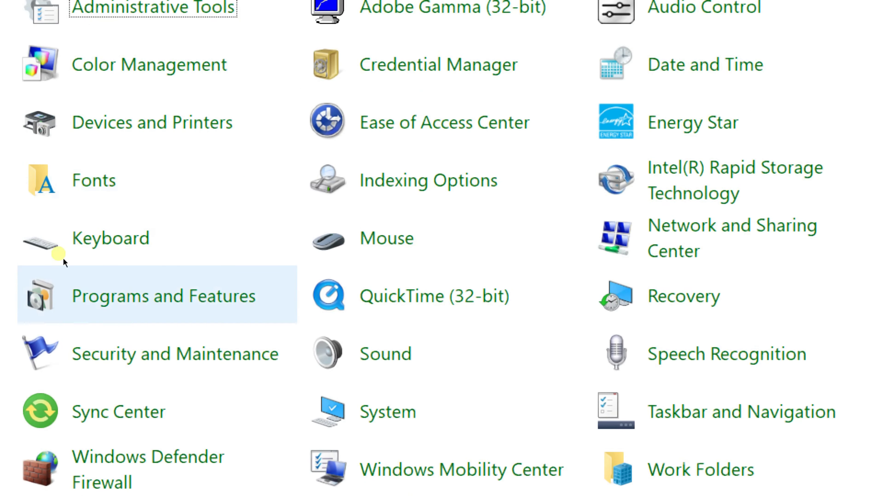
click(63, 270)
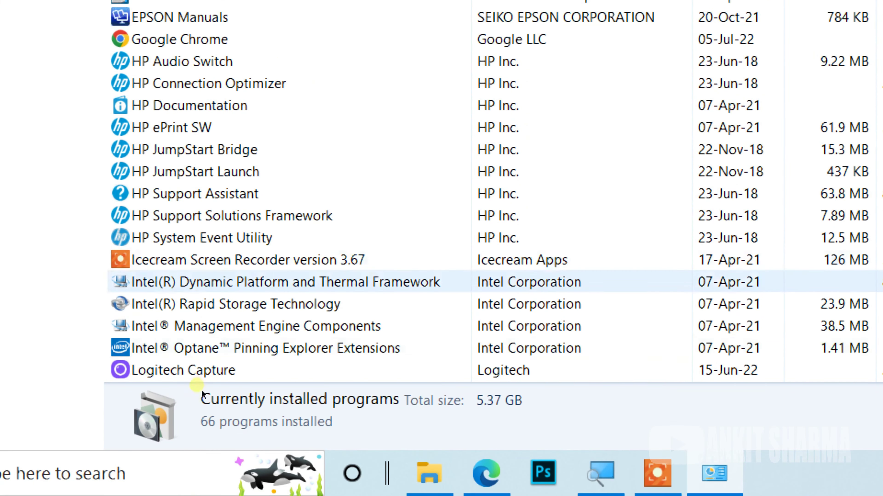
Step: Find TallyPrime in the list of installed programs and uninstall it, confirming its removal from the computer
key(Down)
key(Down)
key(Down)
key(Down)
key(Down)
key(Down)
key(Down)
key(Down)
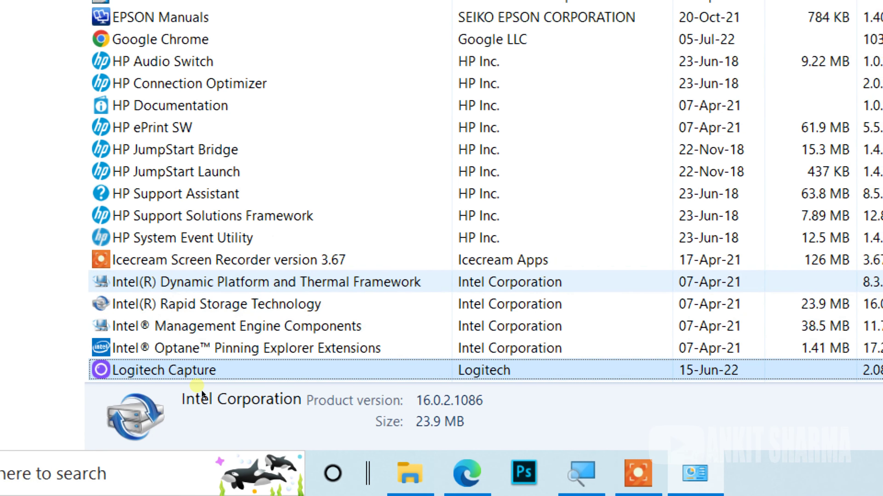
key(Down)
key(Down)
key(Down)
key(Down)
key(Down)
key(Down)
key(Down)
key(Down)
key(Down)
key(Down)
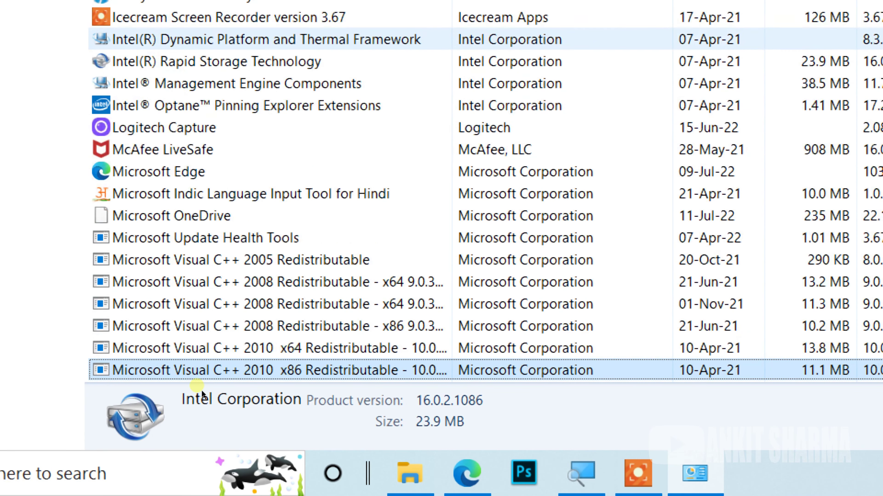
key(Down)
key(Down)
key(Down)
key(Down)
key(Down)
key(Down)
key(Down)
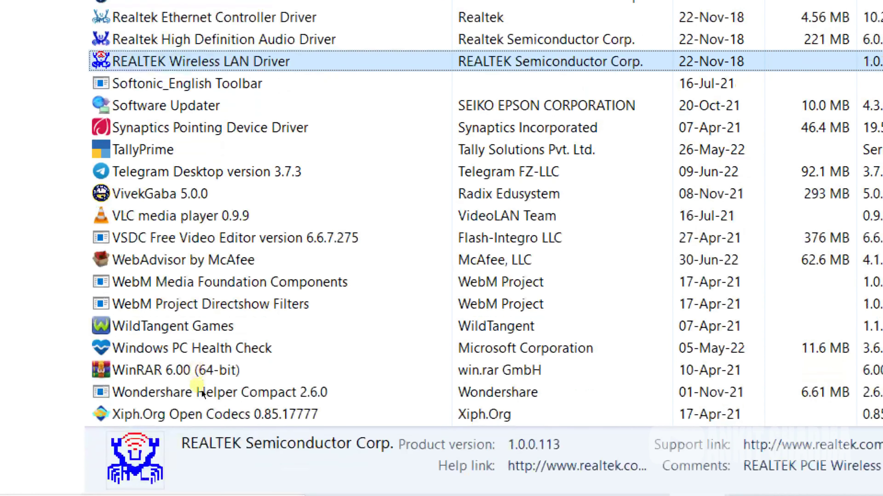
key(Down)
key(Down)
key(Down)
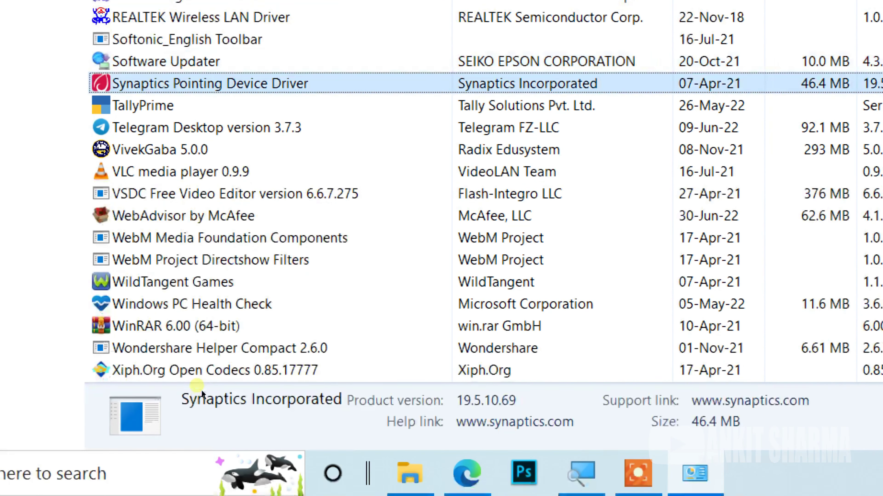
key(Down)
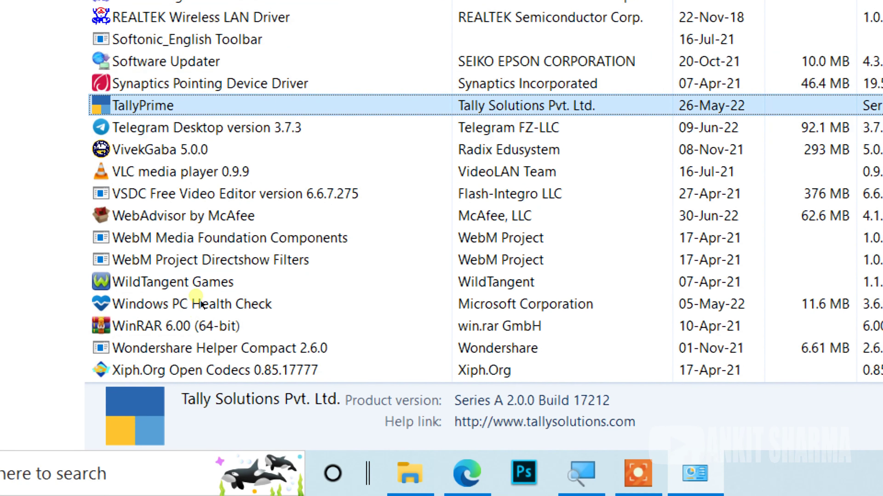
key(Menu)
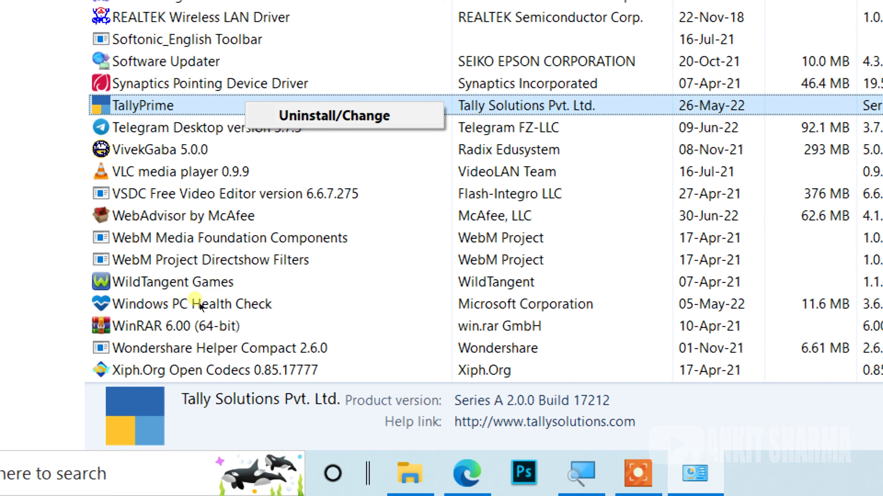
key(Down)
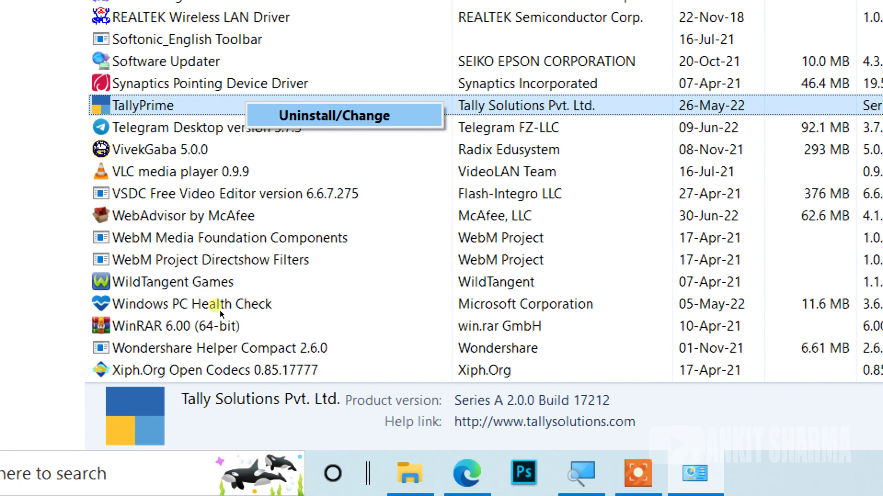
key(Escape)
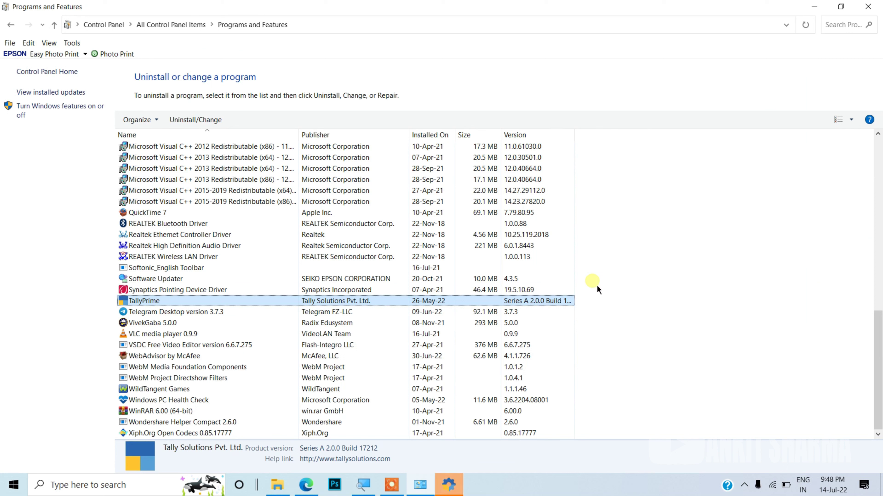
click(458, 490)
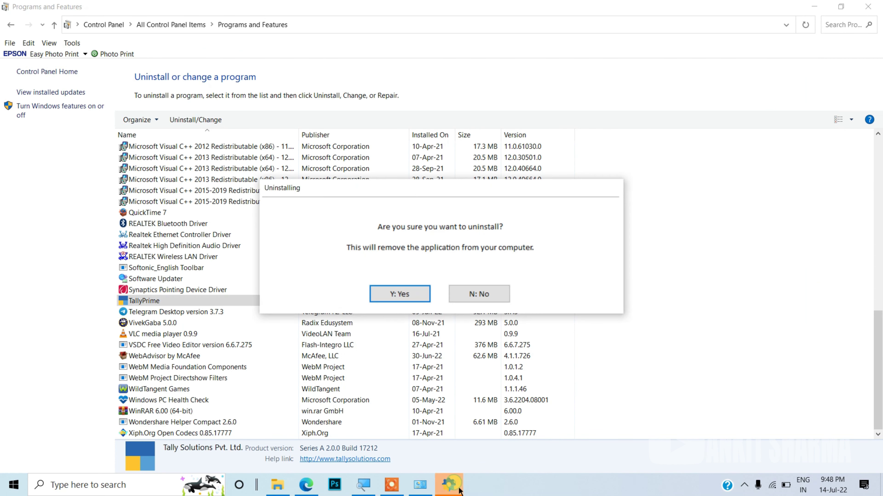
click(413, 300)
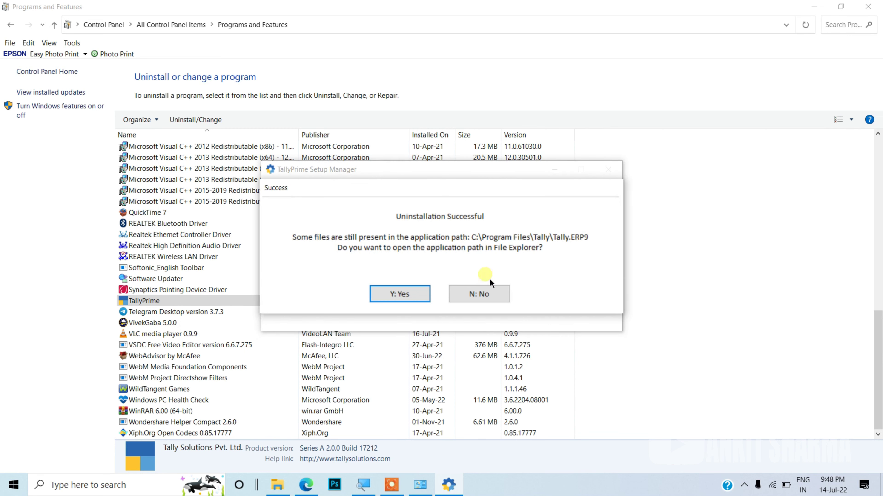
Step: View the leftover files in the application path C:\Program Files\Tally\Tally.ERP9 in File Explorer, and close the folder
click(391, 300)
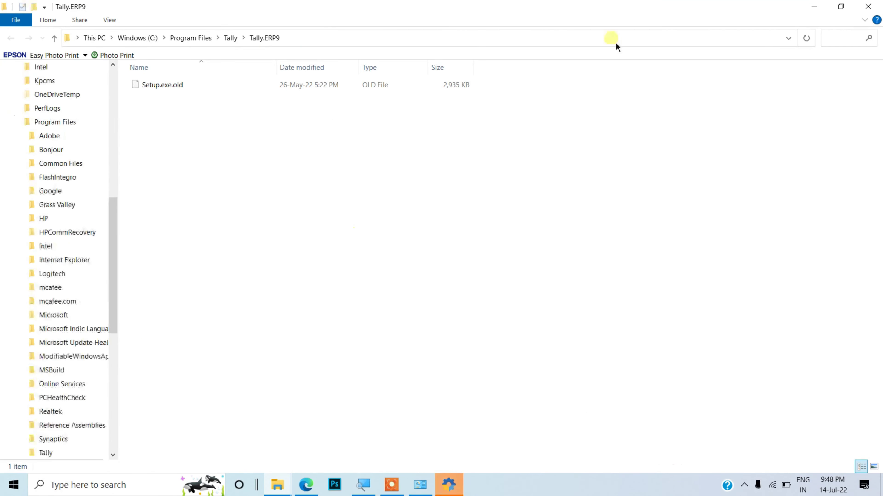
click(868, 6)
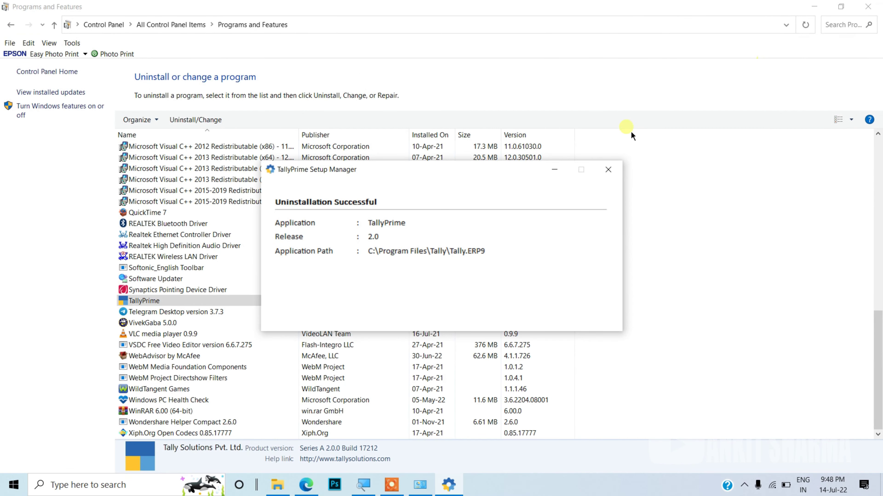
Step: Quit the TallyPrime Setup Manager and close the Programs and Features window
click(609, 171)
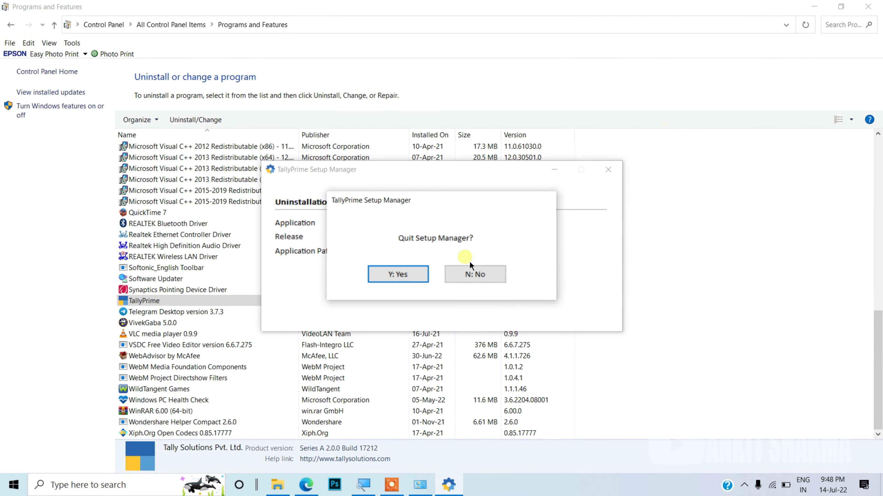
click(413, 283)
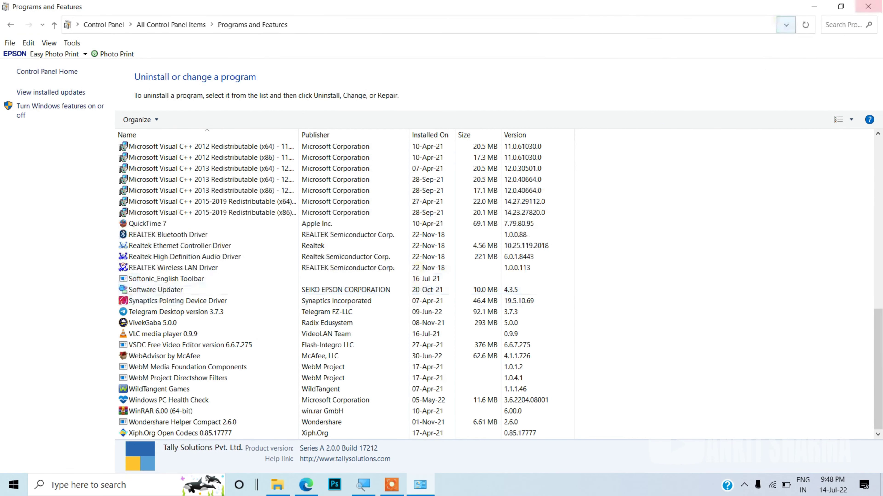
click(868, 6)
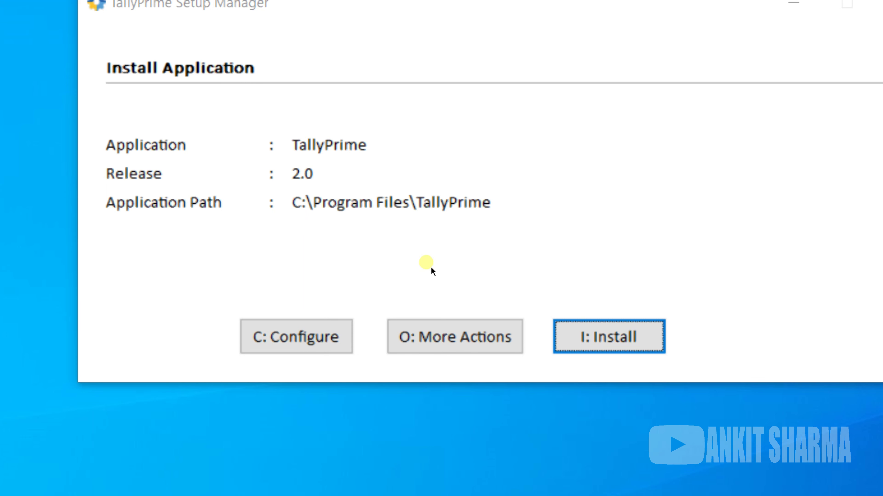
Step: Open the installation configuration in the TallyPrime Setup Manager
click(352, 329)
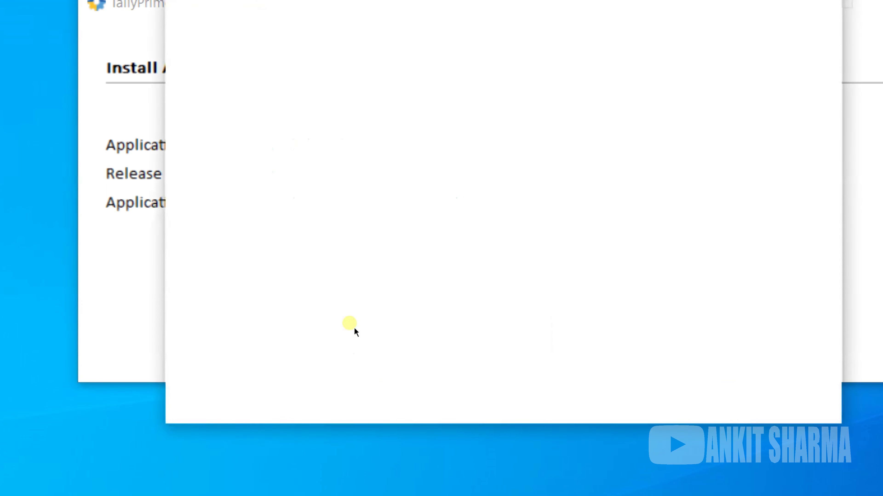